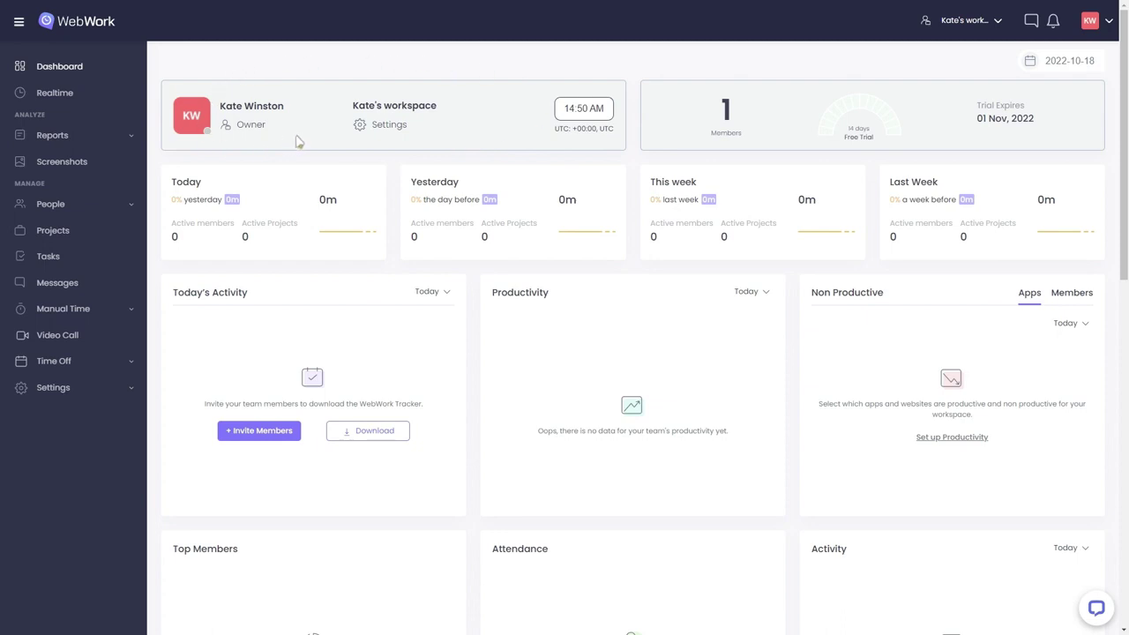
- Open the general settings and view the time zone choices for the profile
click(73, 388)
click(70, 410)
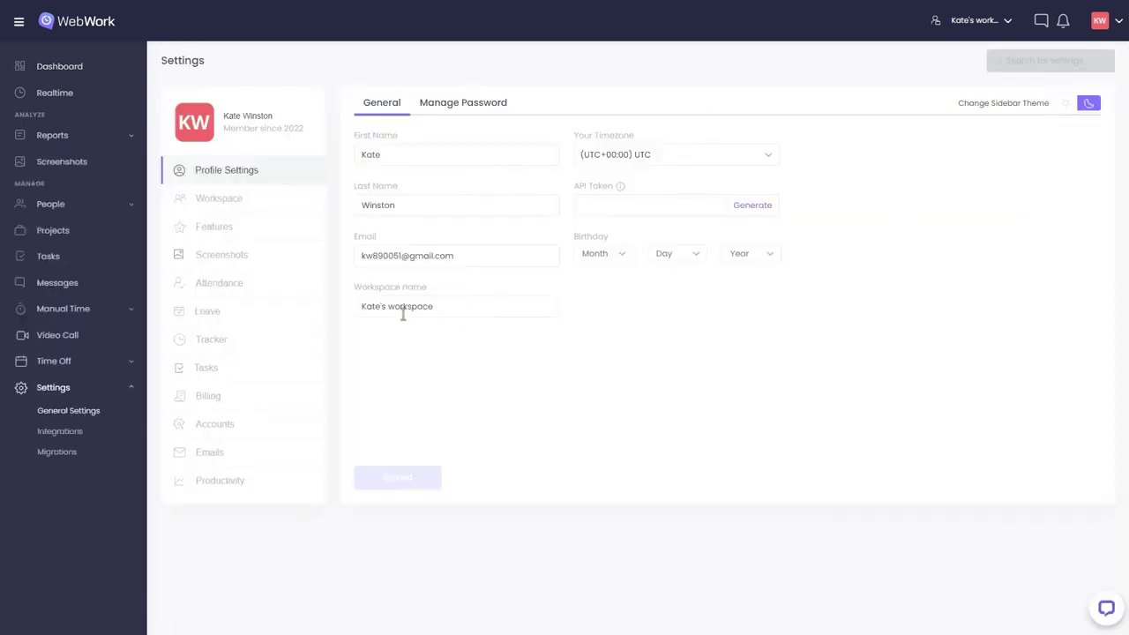
click(637, 160)
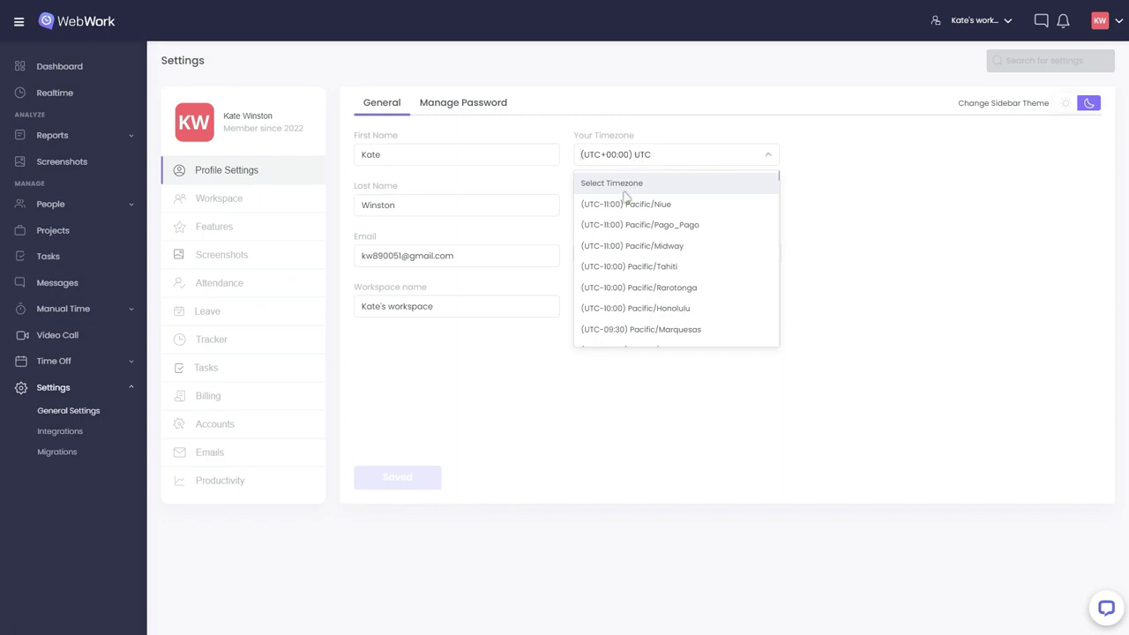
- In the workspace settings, disable task editing and screenshot deleting for employees, and set the lower activity level threshold to 35%
click(284, 201)
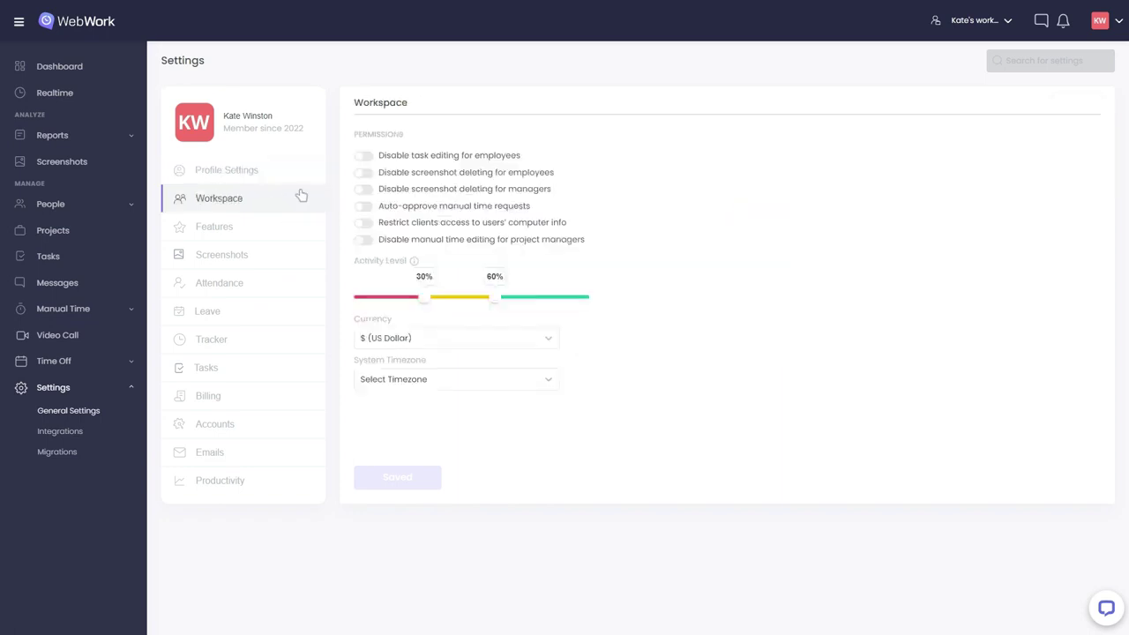
click(362, 159)
click(363, 174)
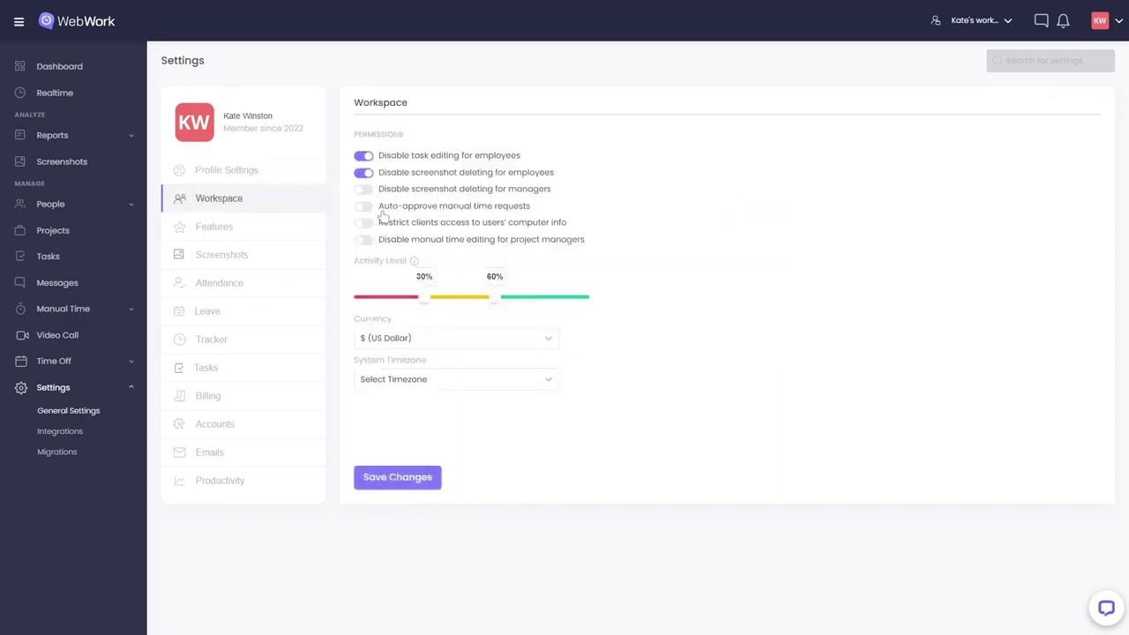
drag(426, 297, 437, 297)
- Look through the currency and system time zone options for the workspace without changing them
click(447, 346)
scroll(405, 397, down, 5)
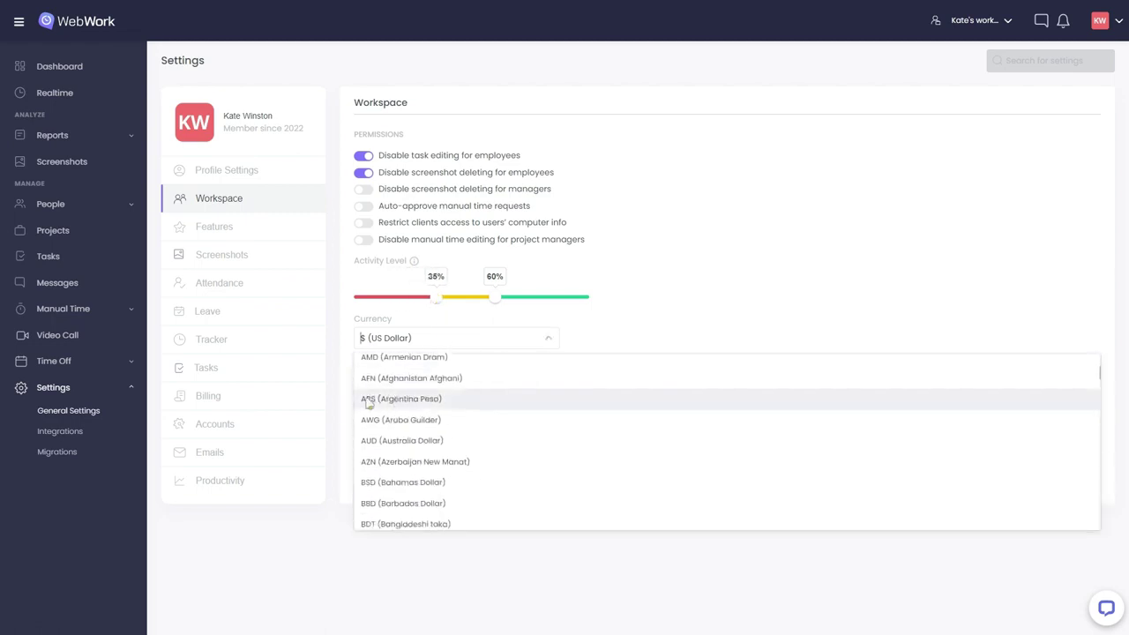
click(338, 402)
click(404, 381)
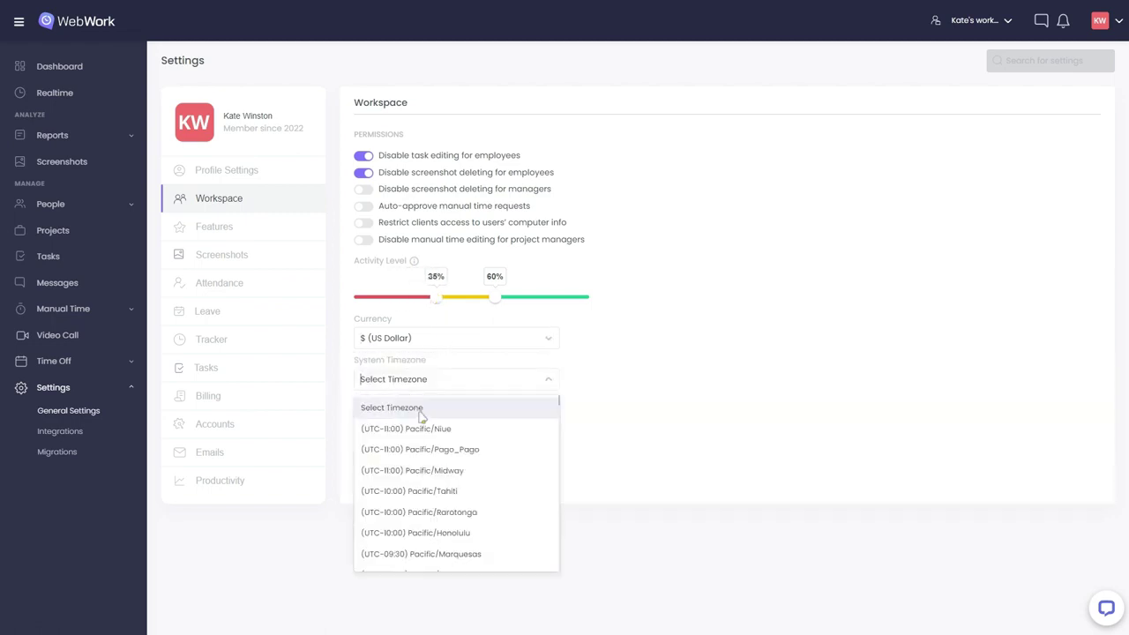
scroll(421, 432, down, 3)
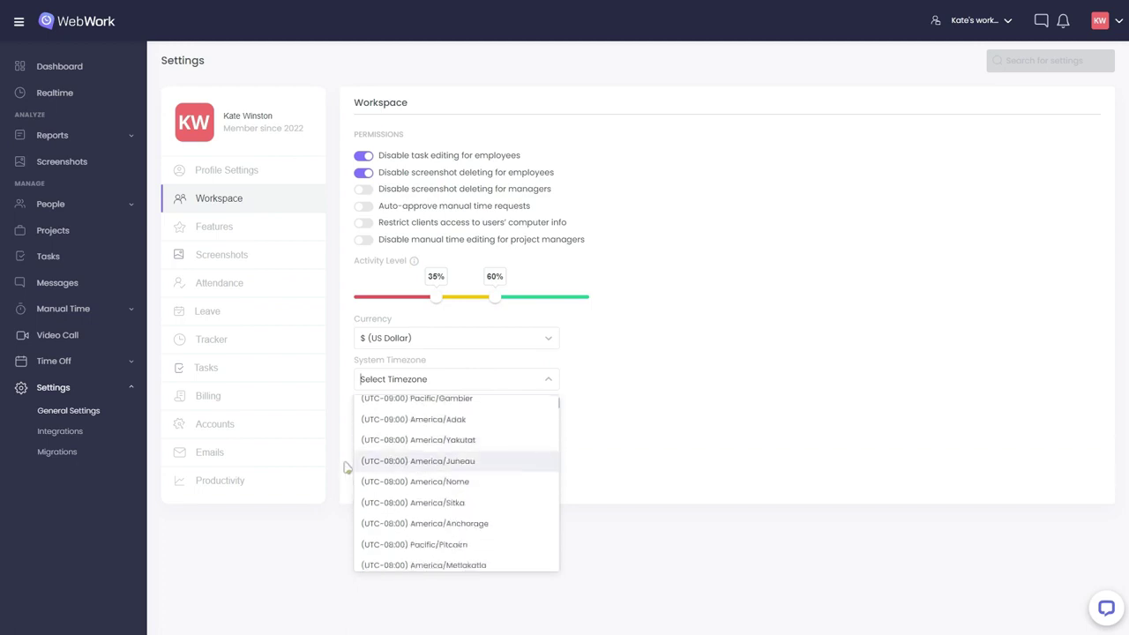
click(335, 465)
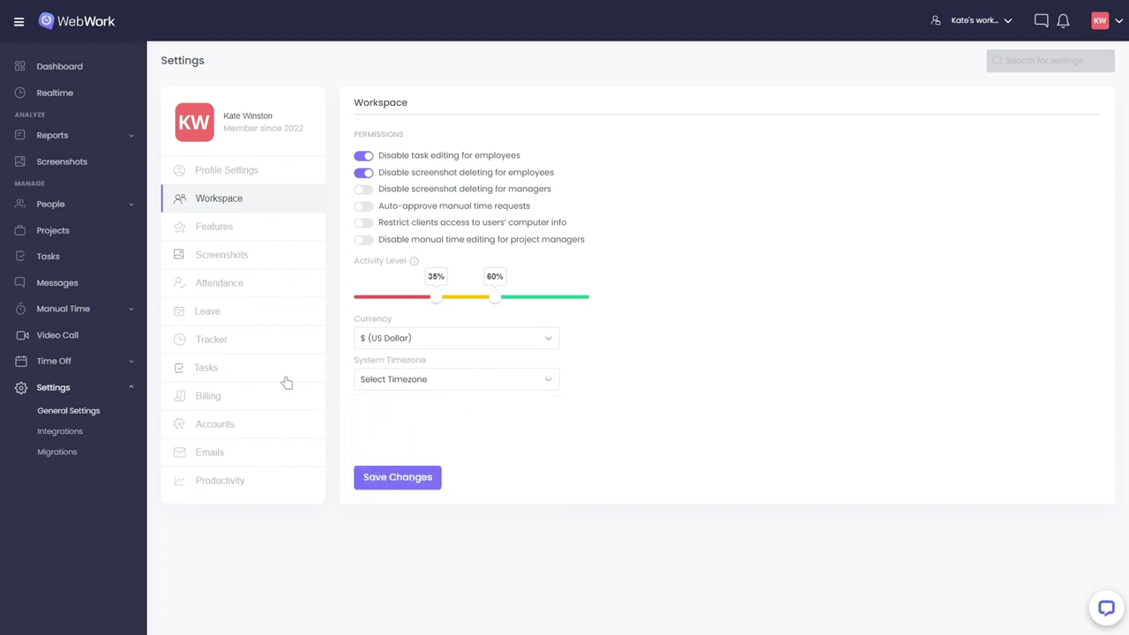
- In the workspace features, enable Geolocation Tracking and Url Tracking
click(220, 226)
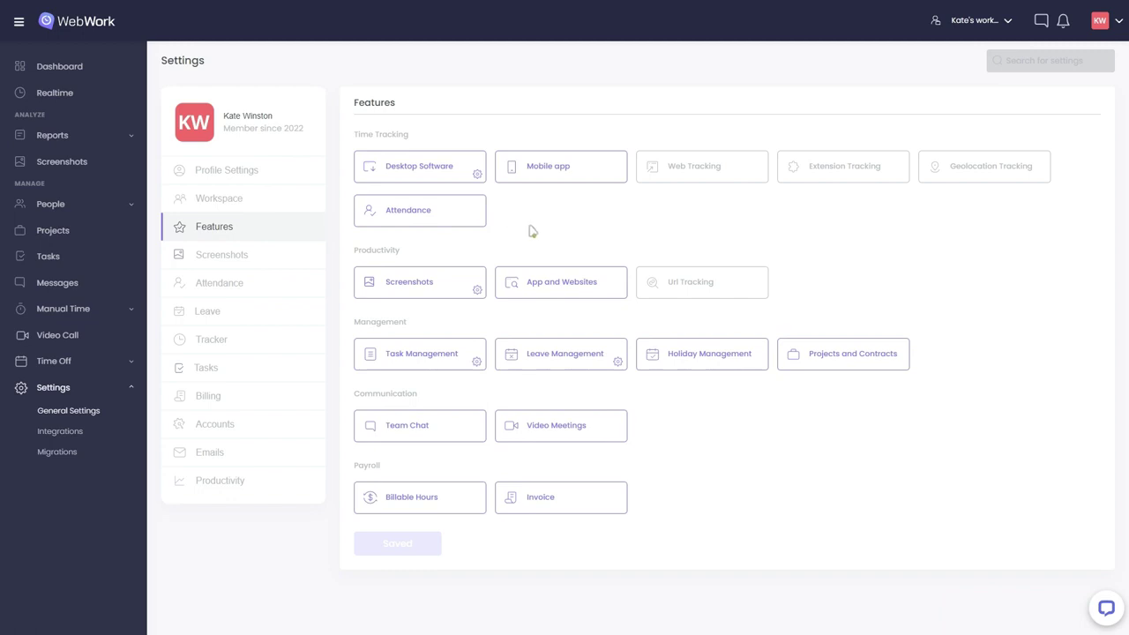
click(964, 172)
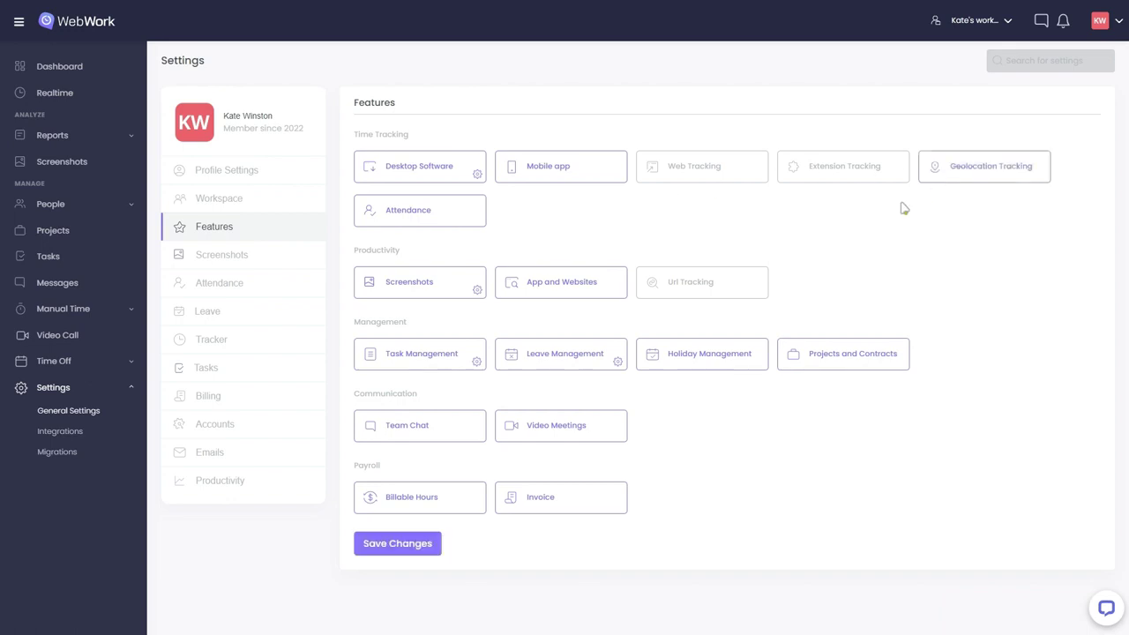
click(718, 286)
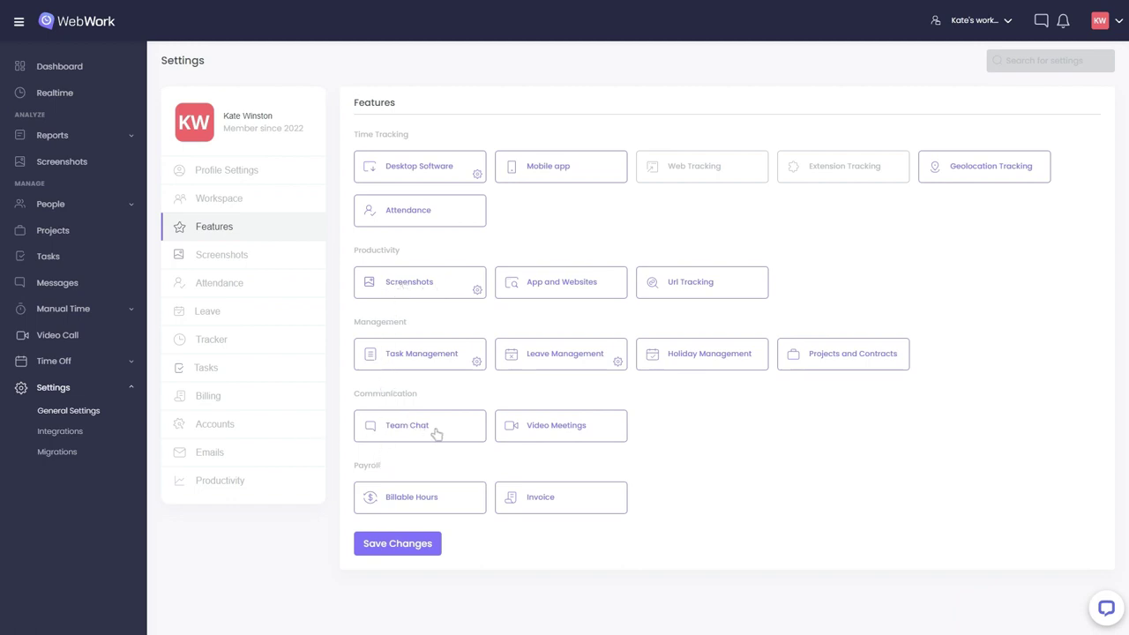
- Set the screenshot frequency to 3x per 10-minute period and view the default screenshot mode options
click(226, 262)
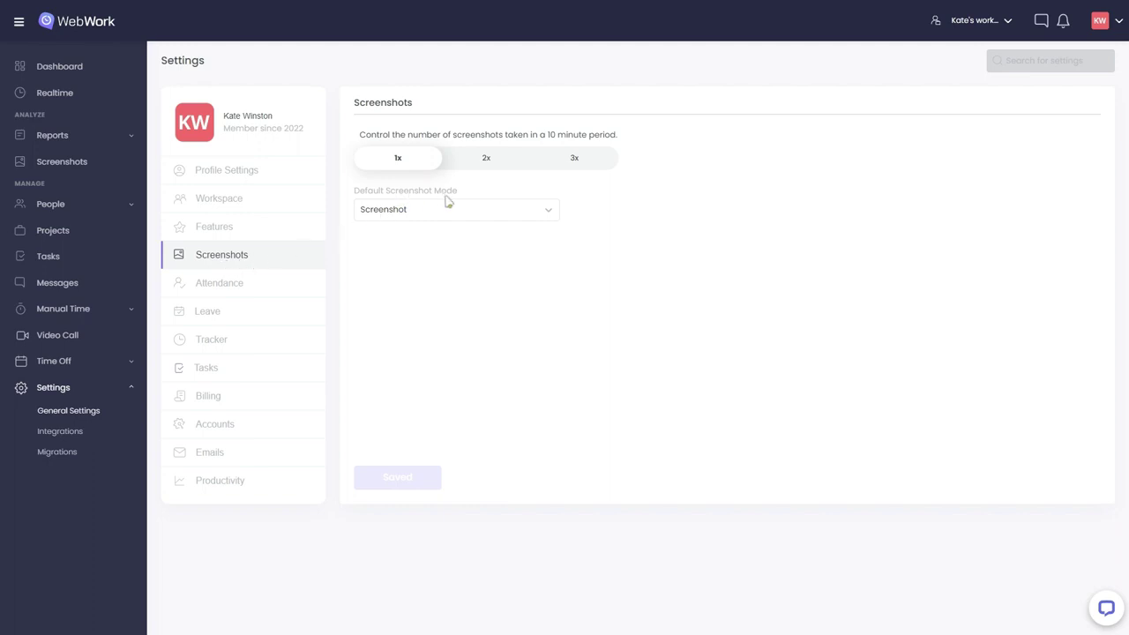
click(572, 158)
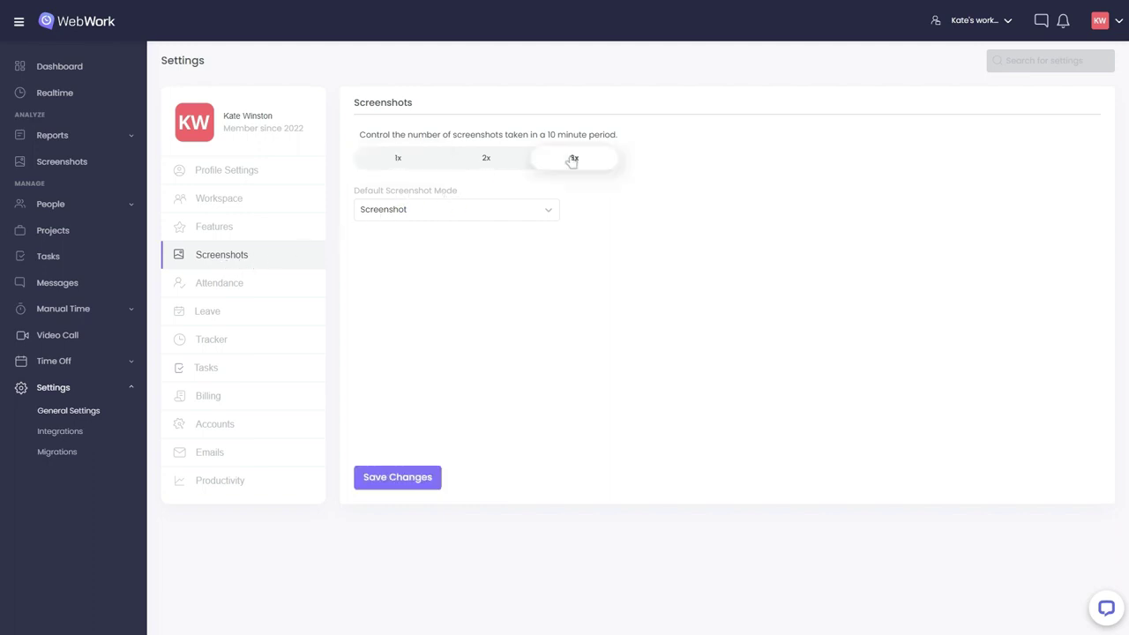
click(519, 214)
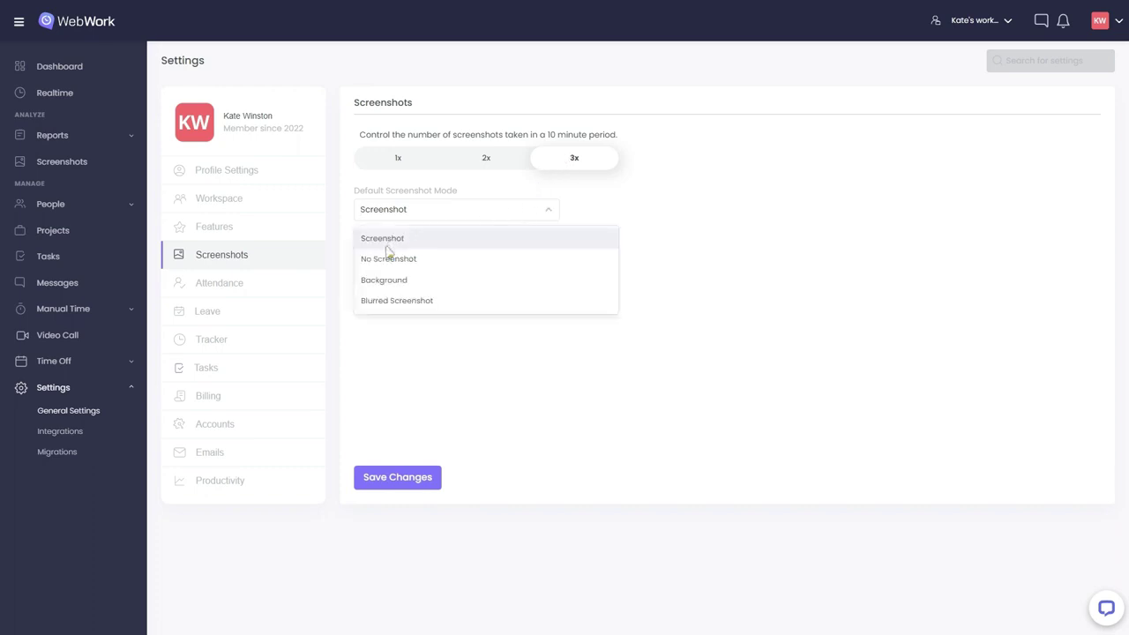
click(390, 321)
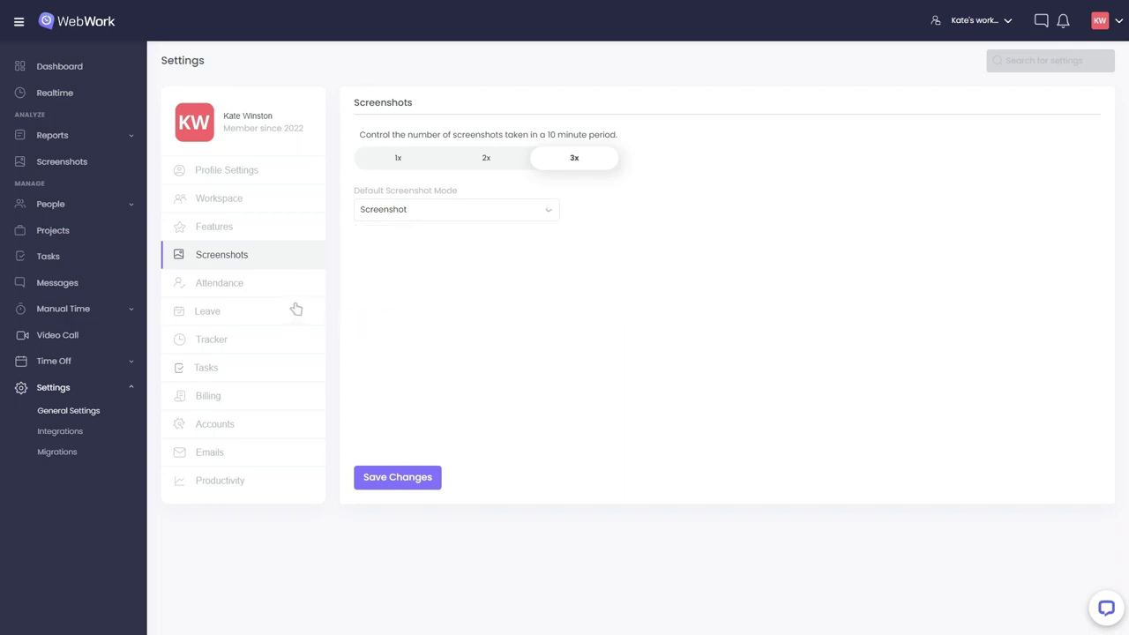
- In the attendance settings, set the start and end times to 00:00 and the work duration to 6.5 hours
click(227, 291)
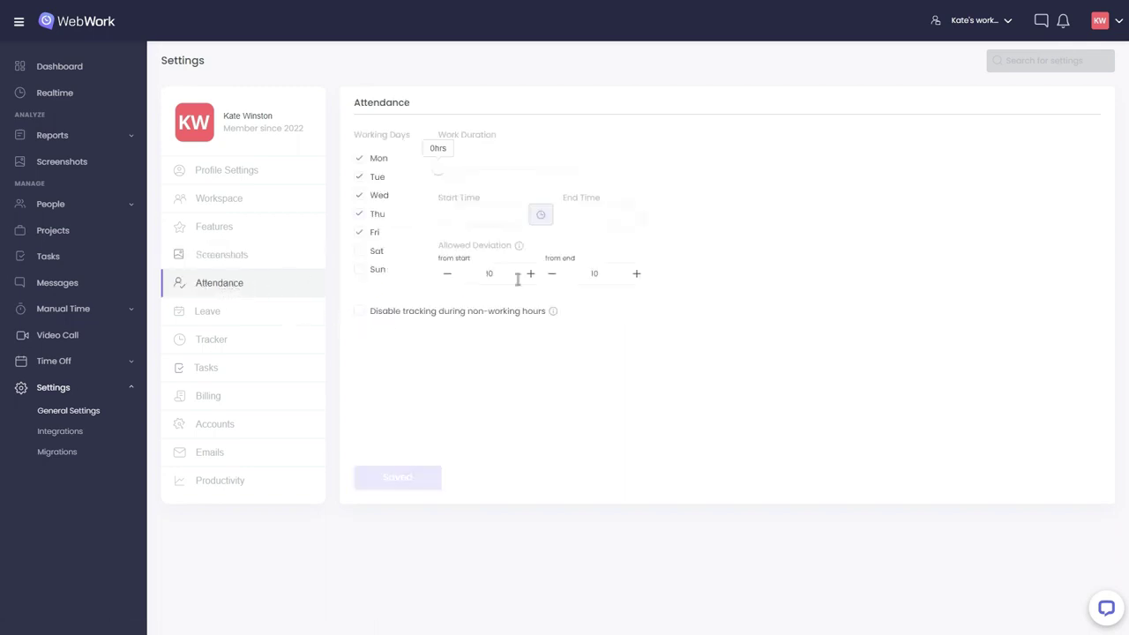
click(467, 218)
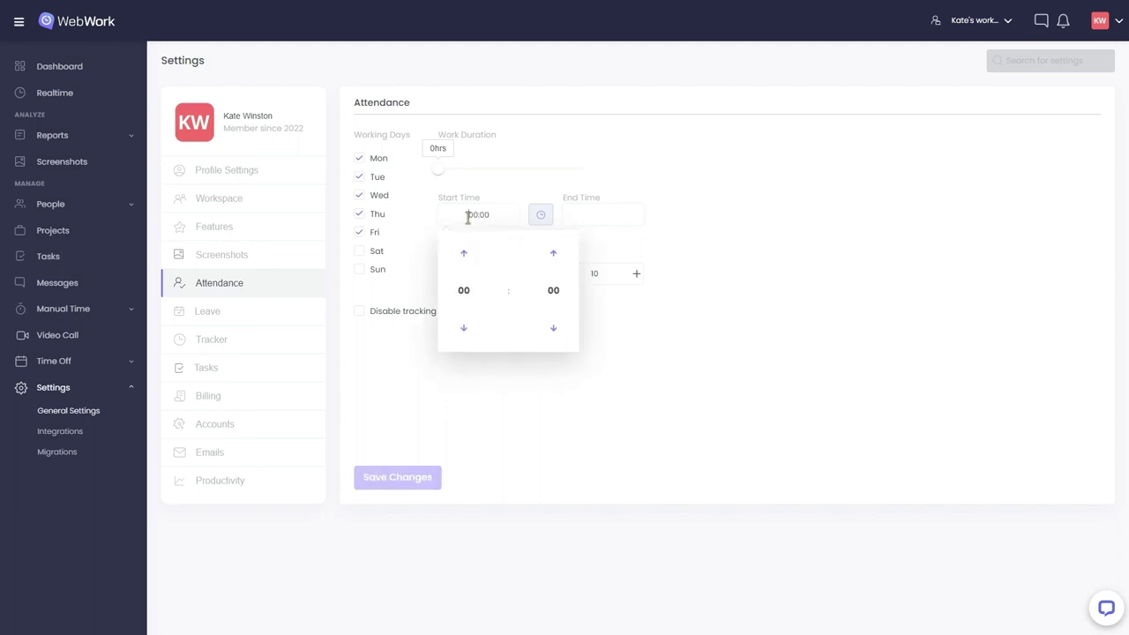
click(585, 215)
click(441, 173)
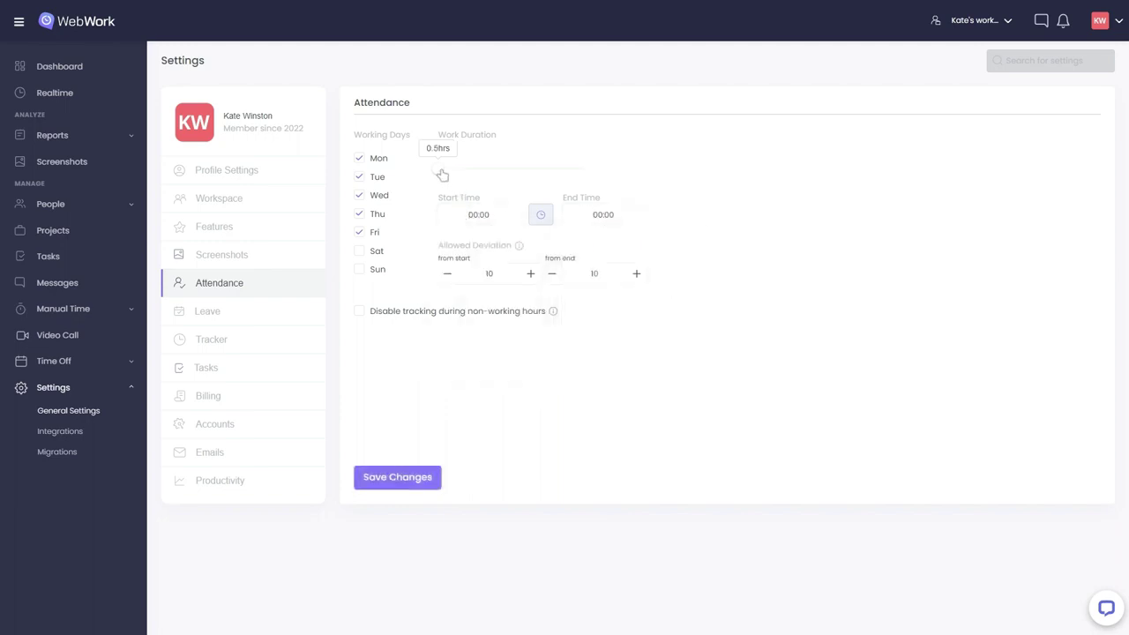
drag(442, 175, 477, 176)
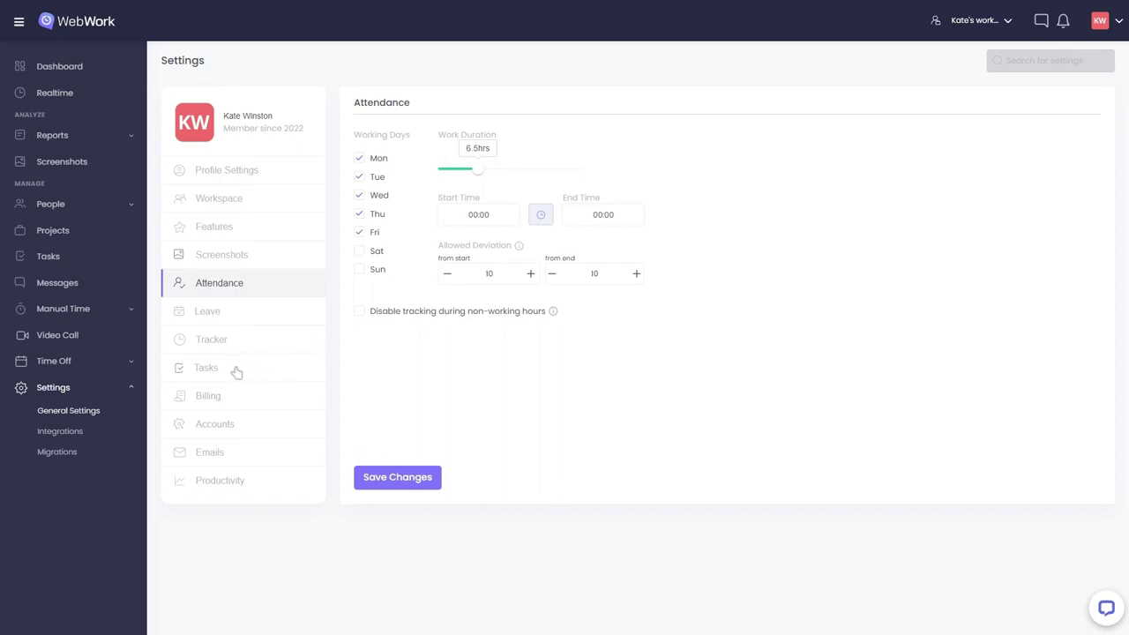
- In the tracker settings, turn on the late-arrival and early tracker-off notifications for team members, requiring a typed reason for the late arrival
click(219, 344)
click(364, 301)
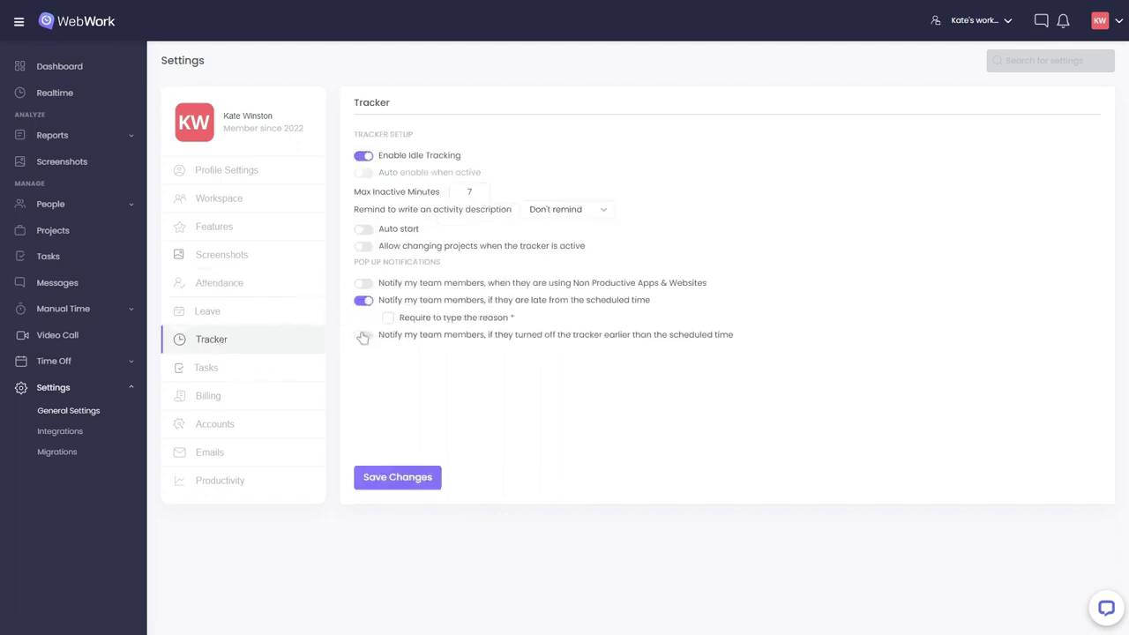
click(388, 318)
click(363, 335)
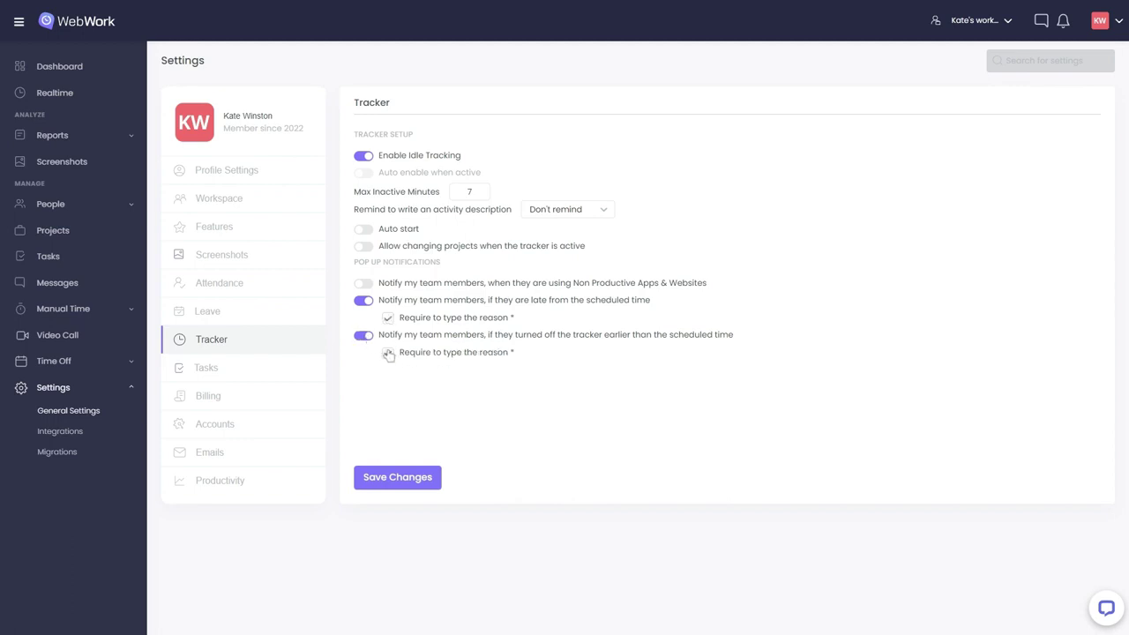
click(388, 353)
- Review the leave settings, including the excludable leave types and the blank entry for adding a new leave type
click(209, 316)
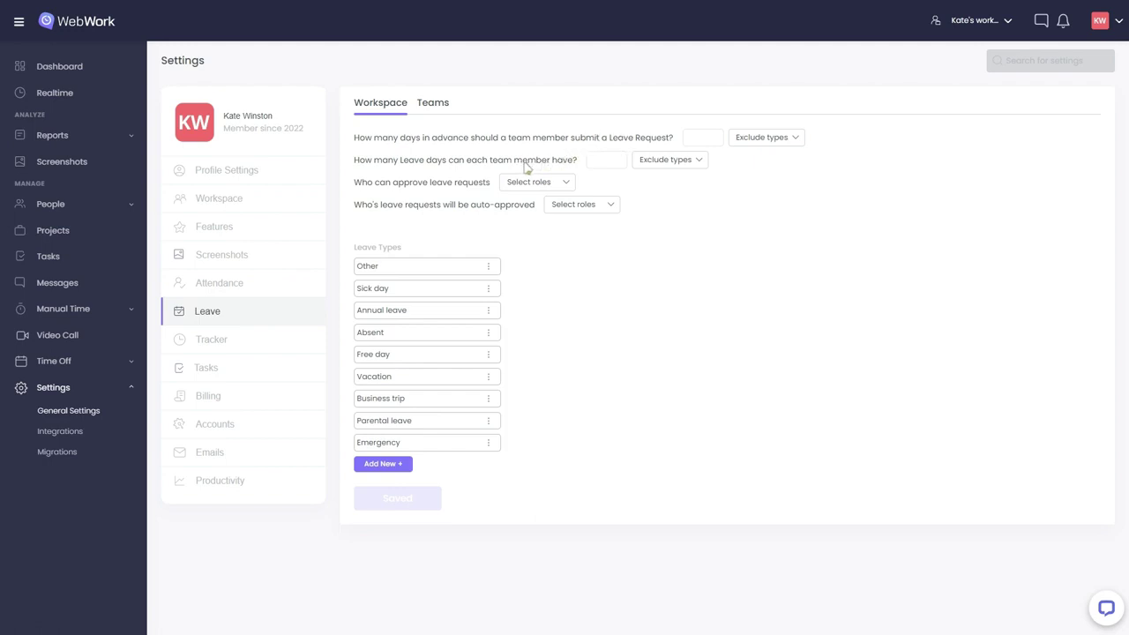
click(667, 160)
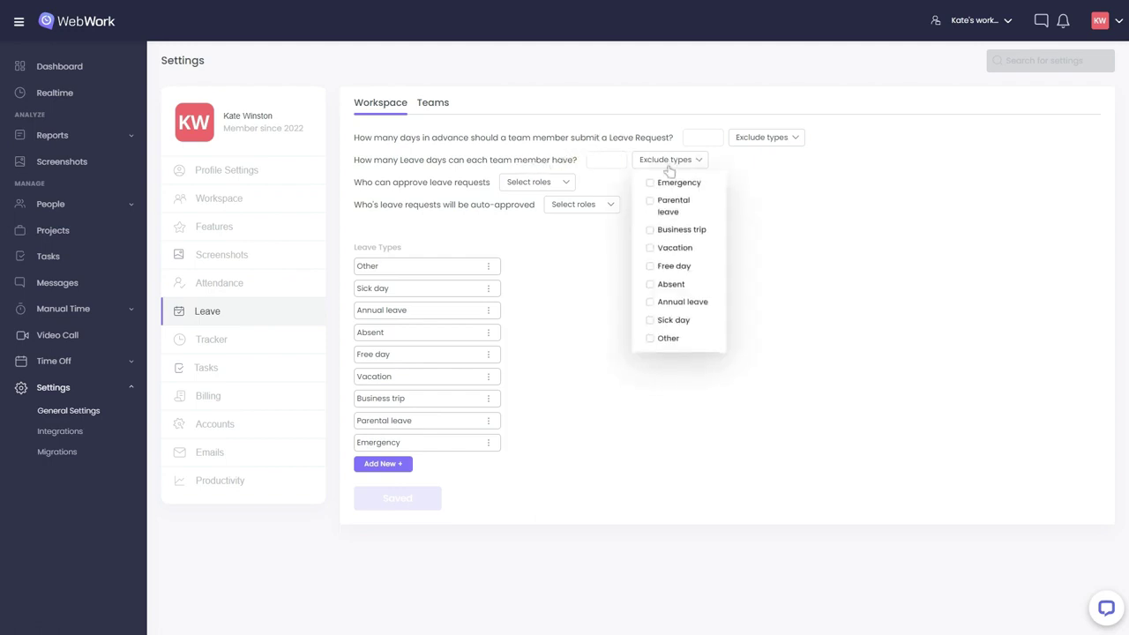
click(606, 261)
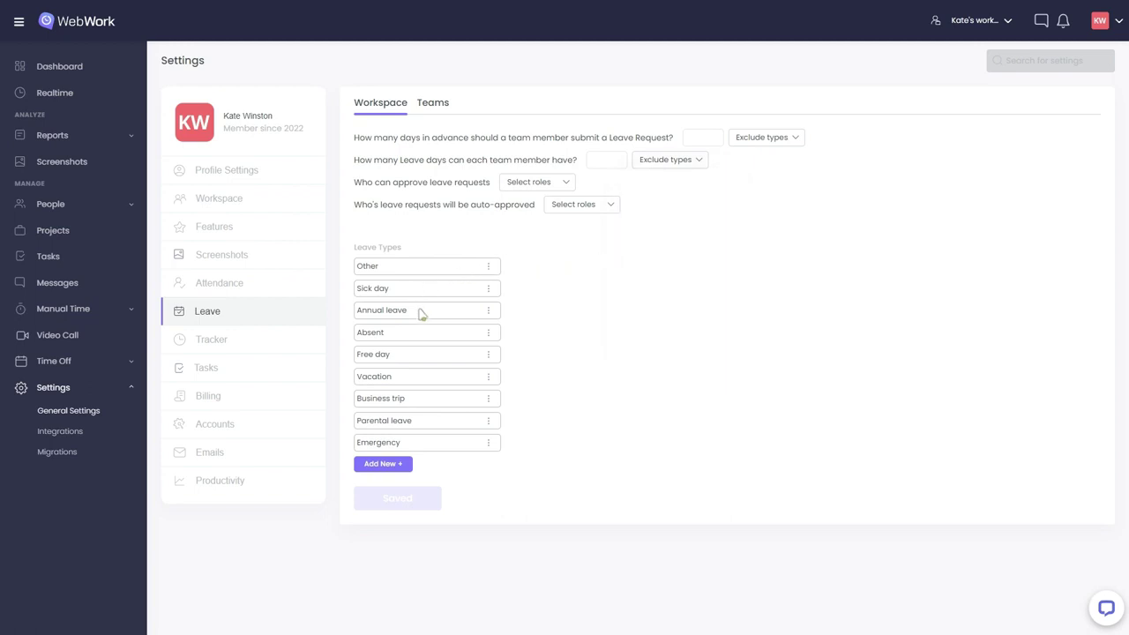
click(389, 465)
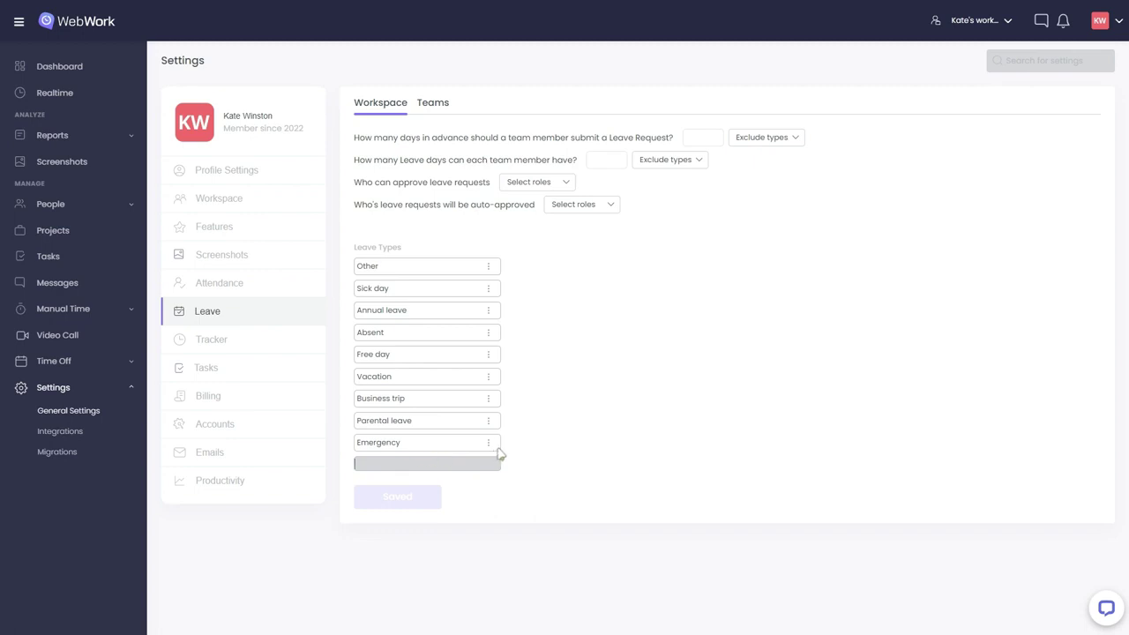
click(533, 440)
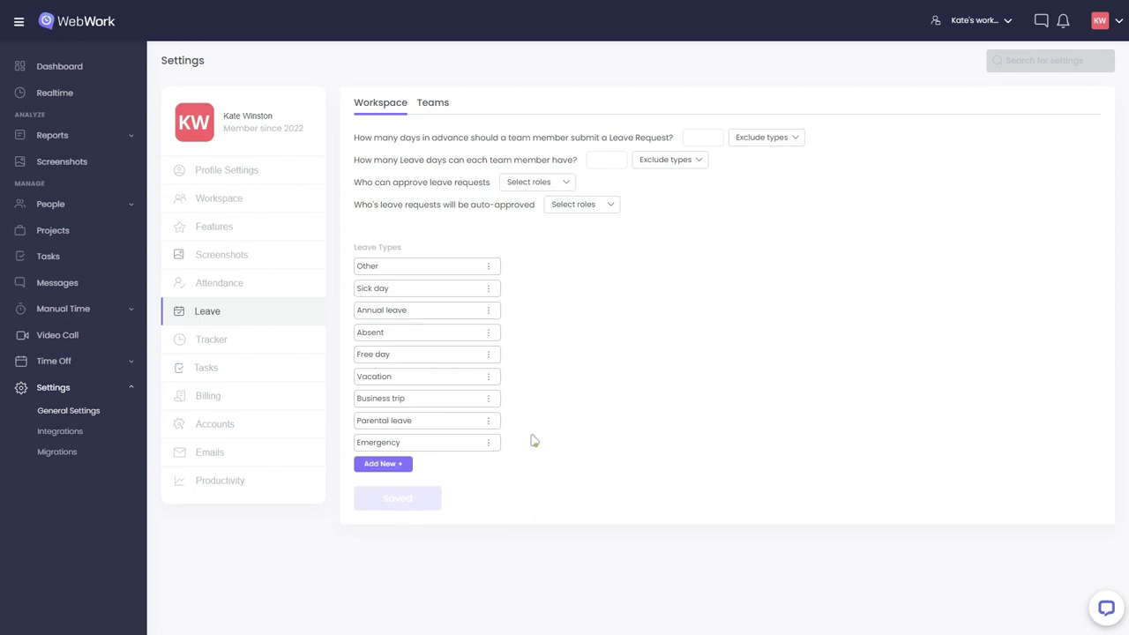
- In the tracker settings, disable idle tracking and enable auto enable when active, auto start, and the notification for non-productive apps and websites
click(217, 343)
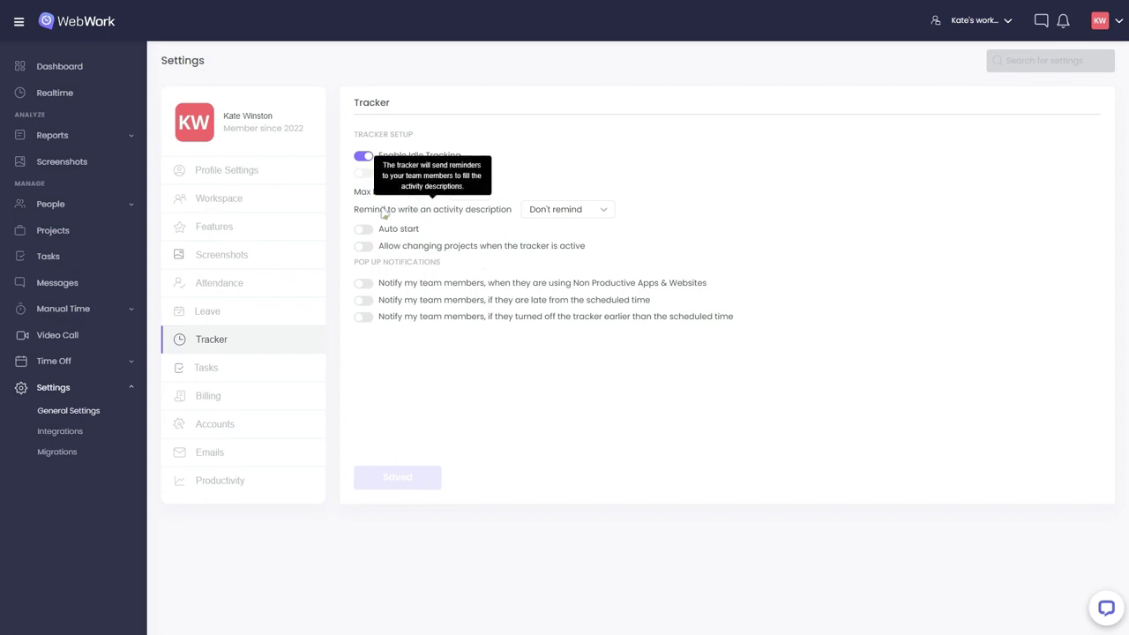
mouse_move(365, 195)
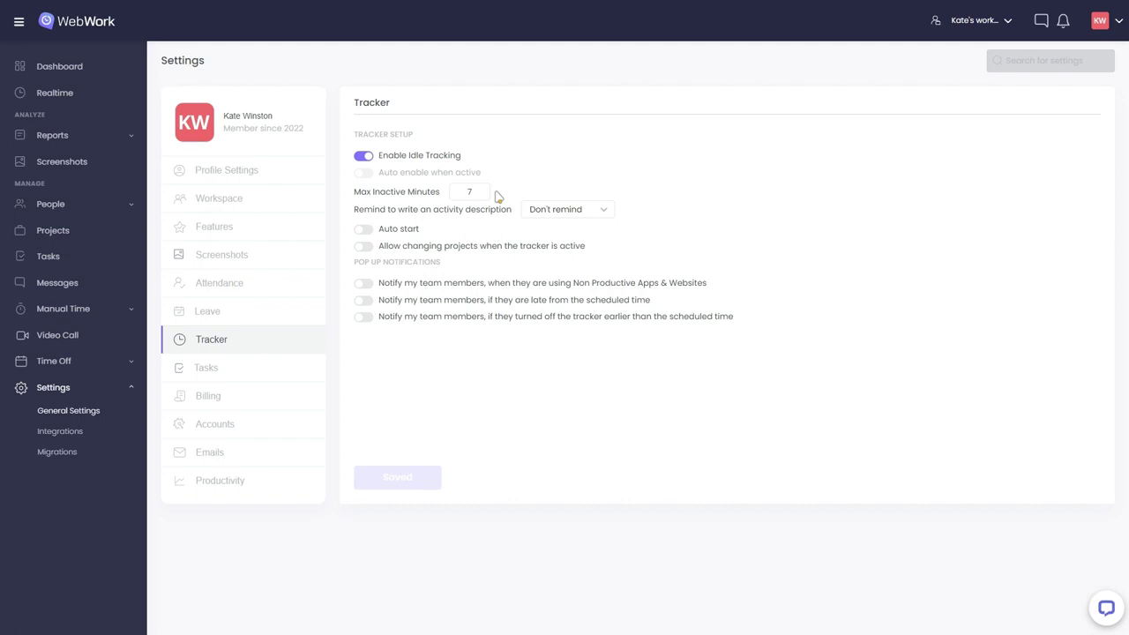
click(364, 158)
click(364, 173)
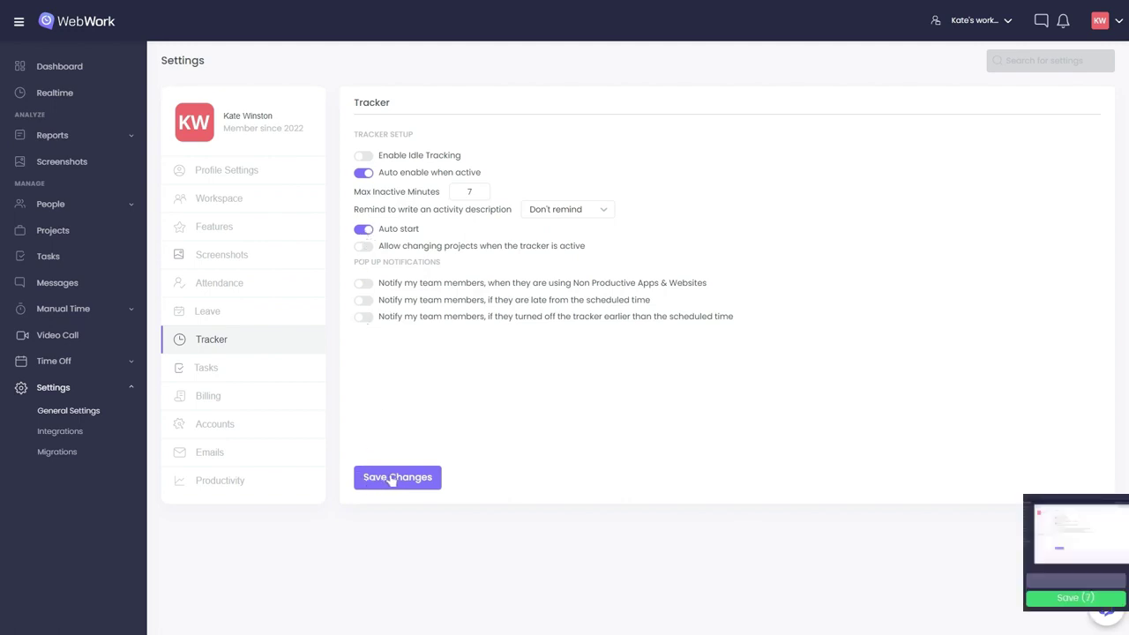
click(365, 285)
- Examine the task statuses, billing and account settings, including the billing period and the payment profile fields
click(214, 367)
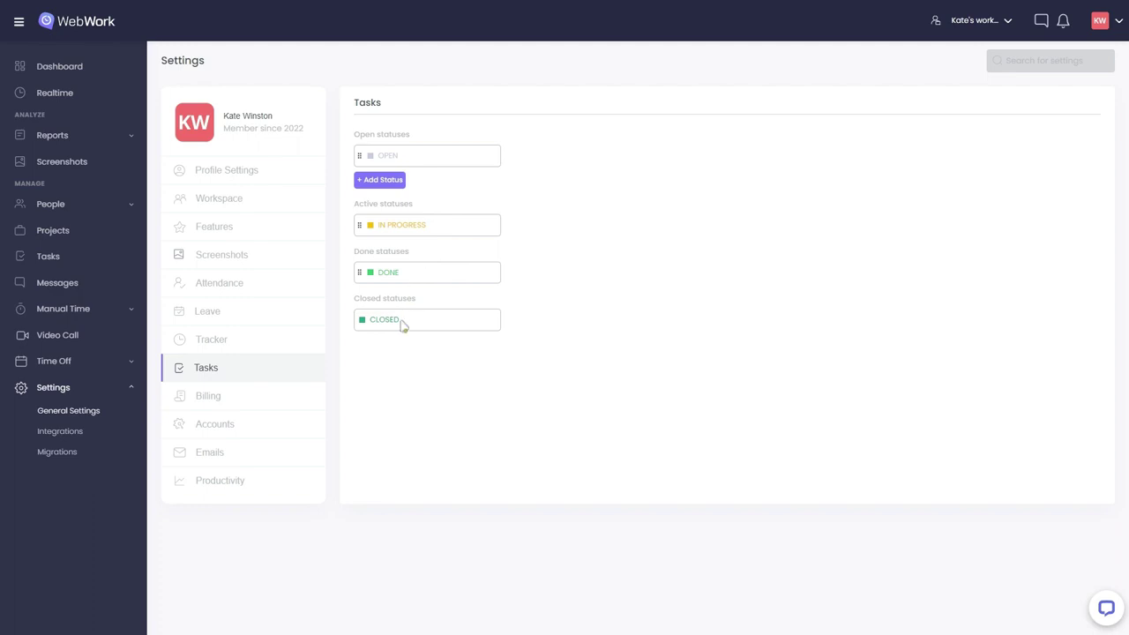
click(211, 397)
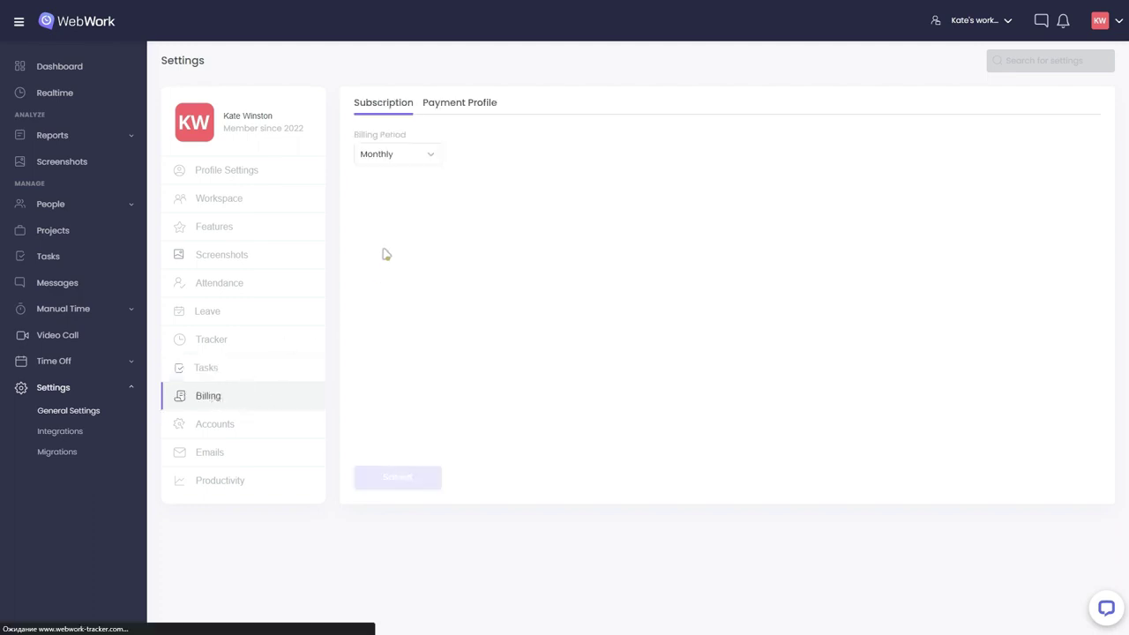
click(400, 159)
click(452, 108)
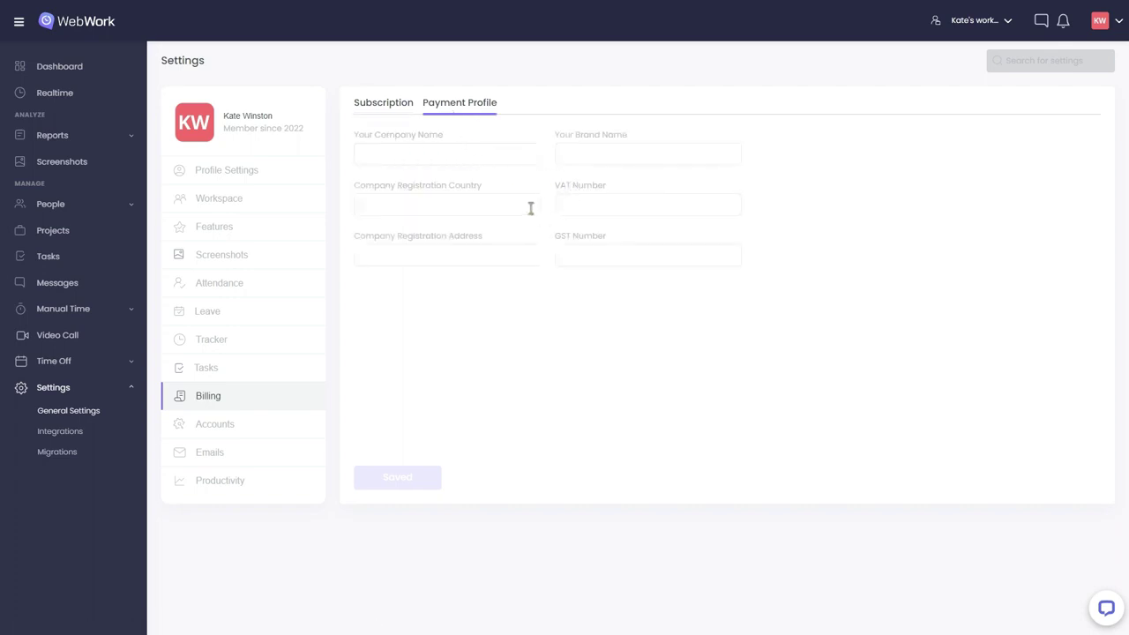
click(221, 433)
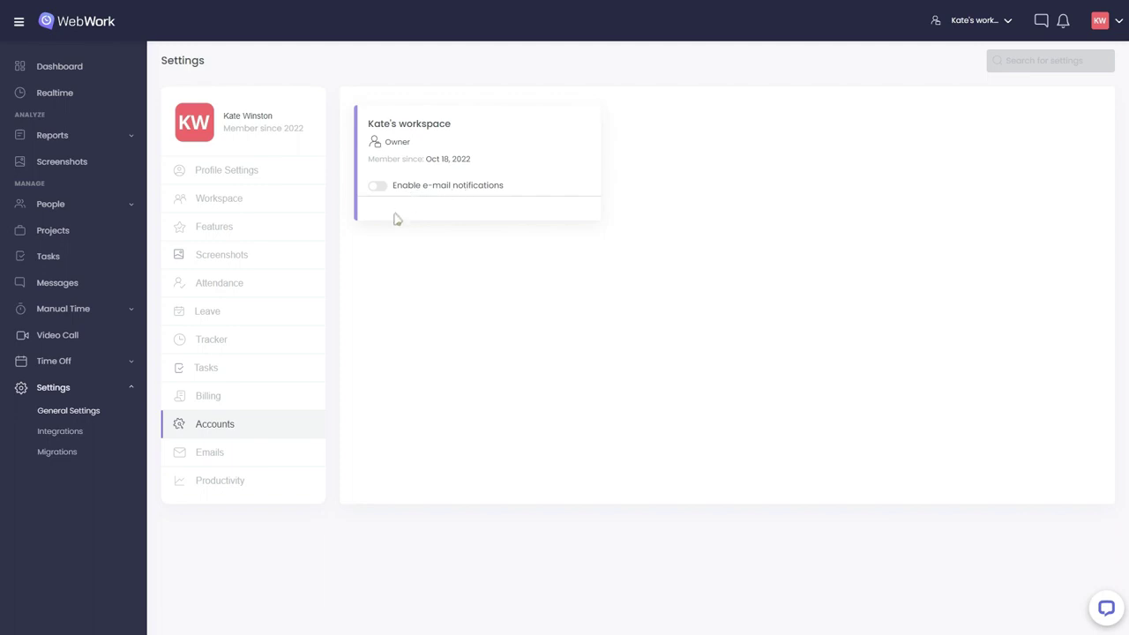
- In the email settings, turn off Manual Time Emails for Project Managers and Manual Time Request emails
click(199, 457)
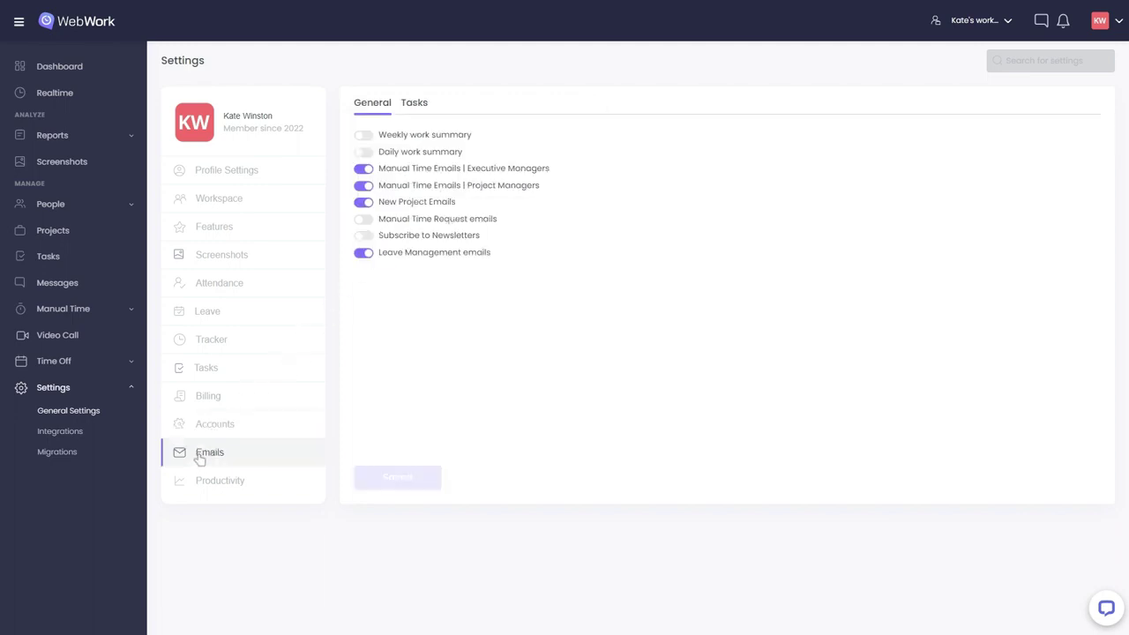
click(364, 187)
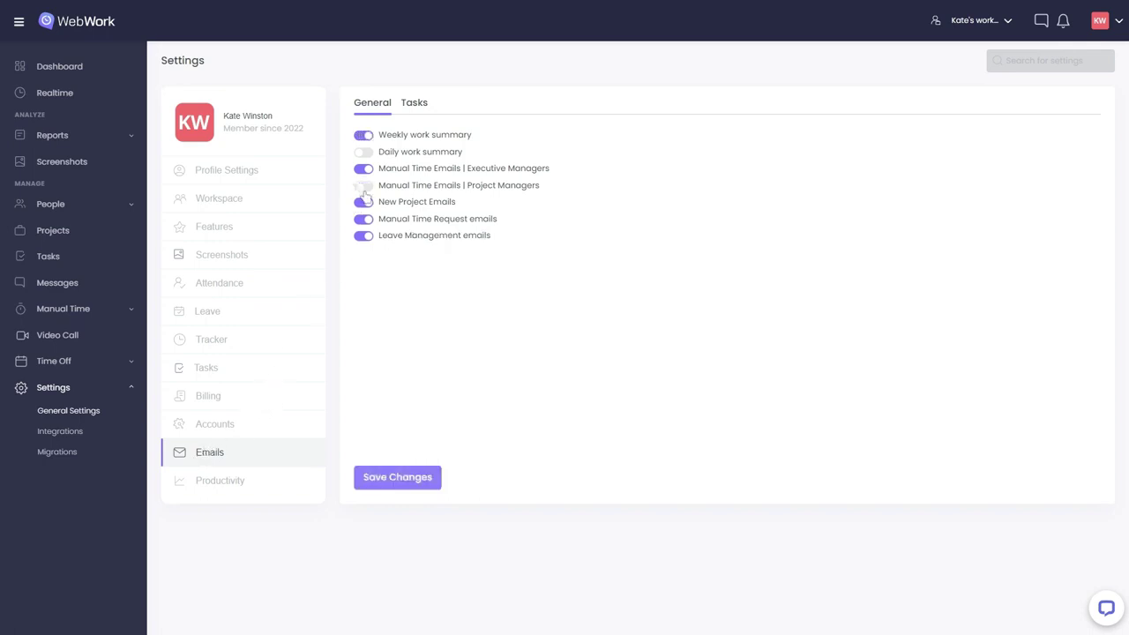
click(367, 219)
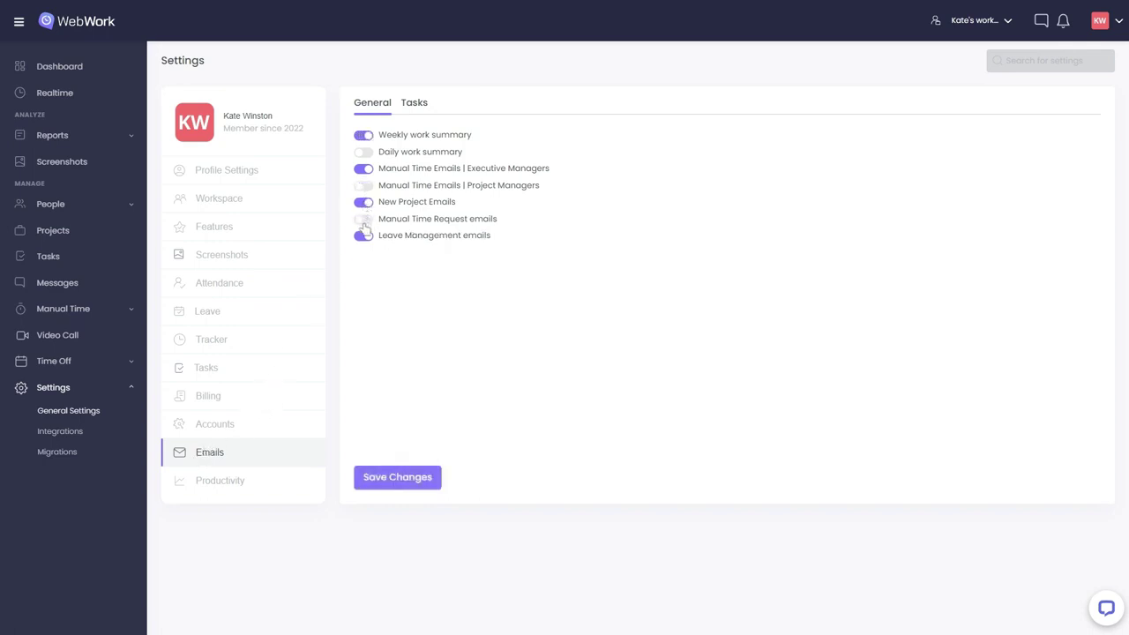
- In the productivity settings, classify Google Sheets as Productive
click(232, 479)
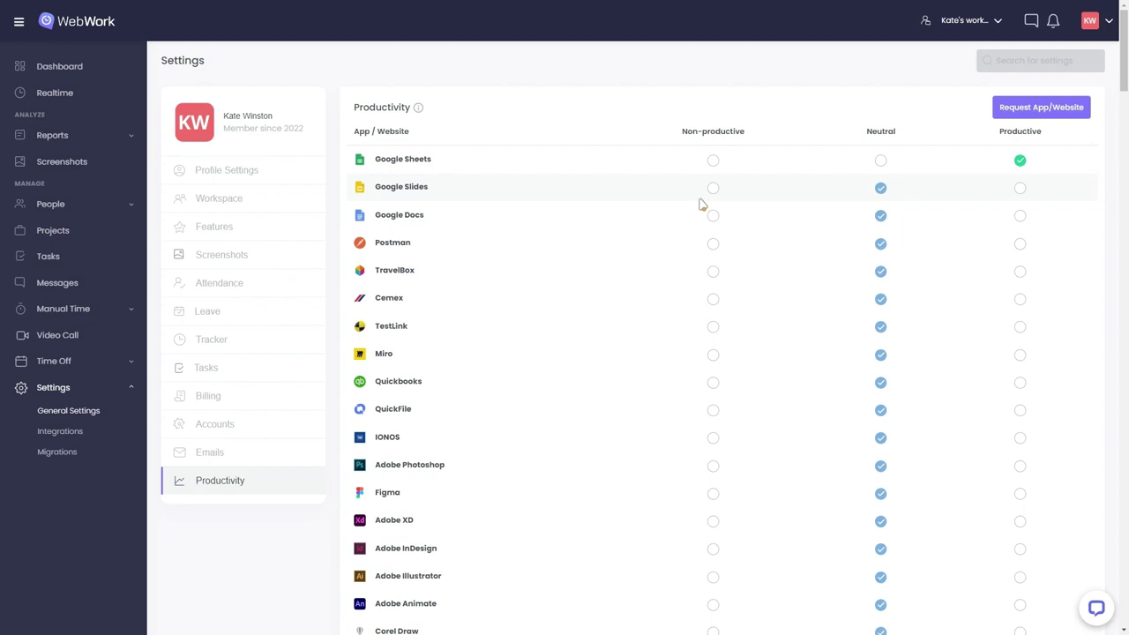
click(880, 161)
click(1020, 161)
- View the form for requesting an unlisted app or website, close it, and look over the productivity app list
click(1038, 108)
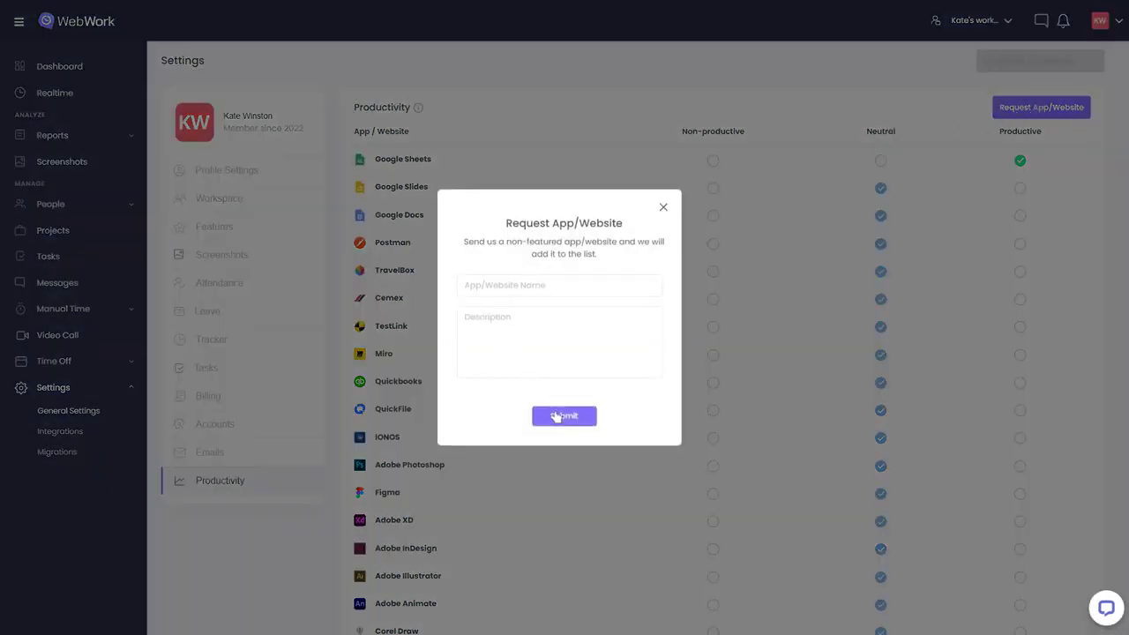
click(662, 208)
scroll(662, 215, down, 1)
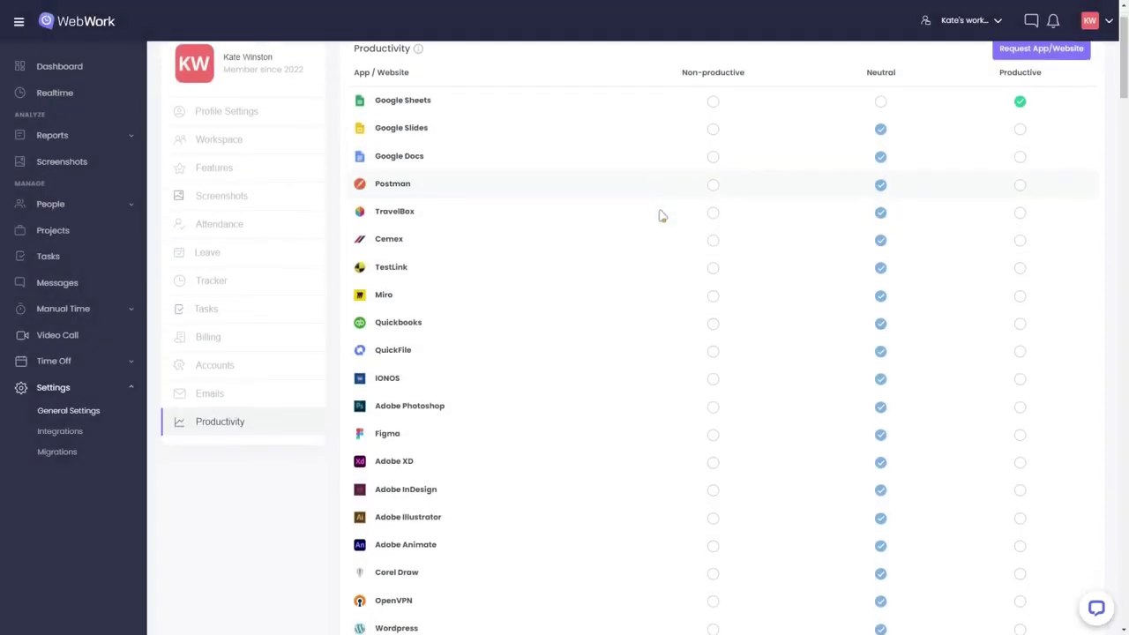